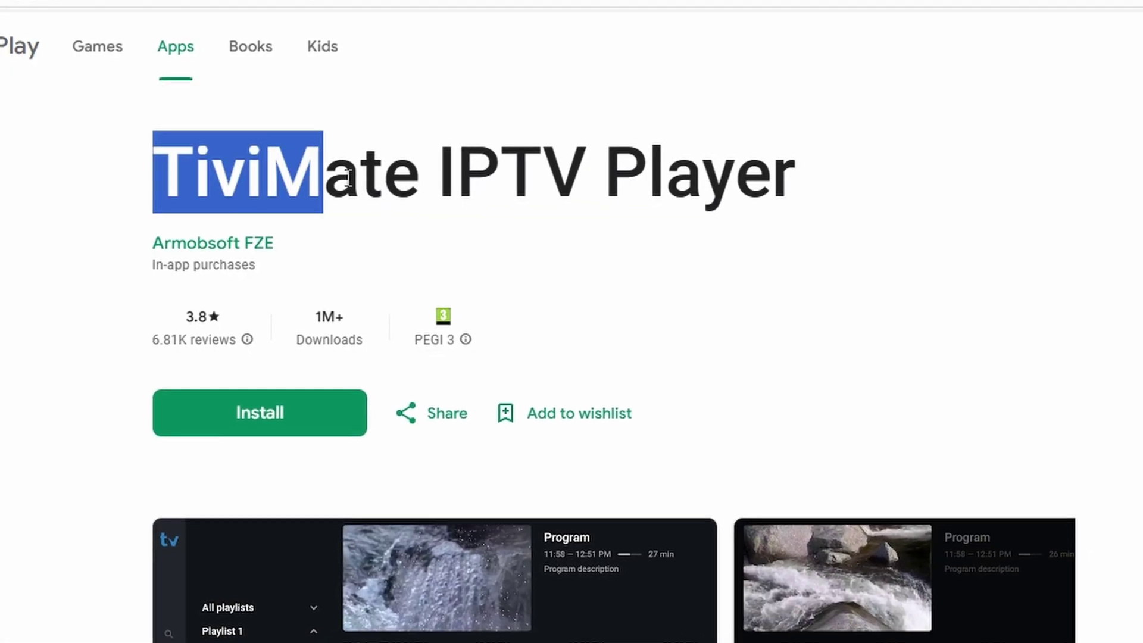
scroll(434, 580, "down", 2)
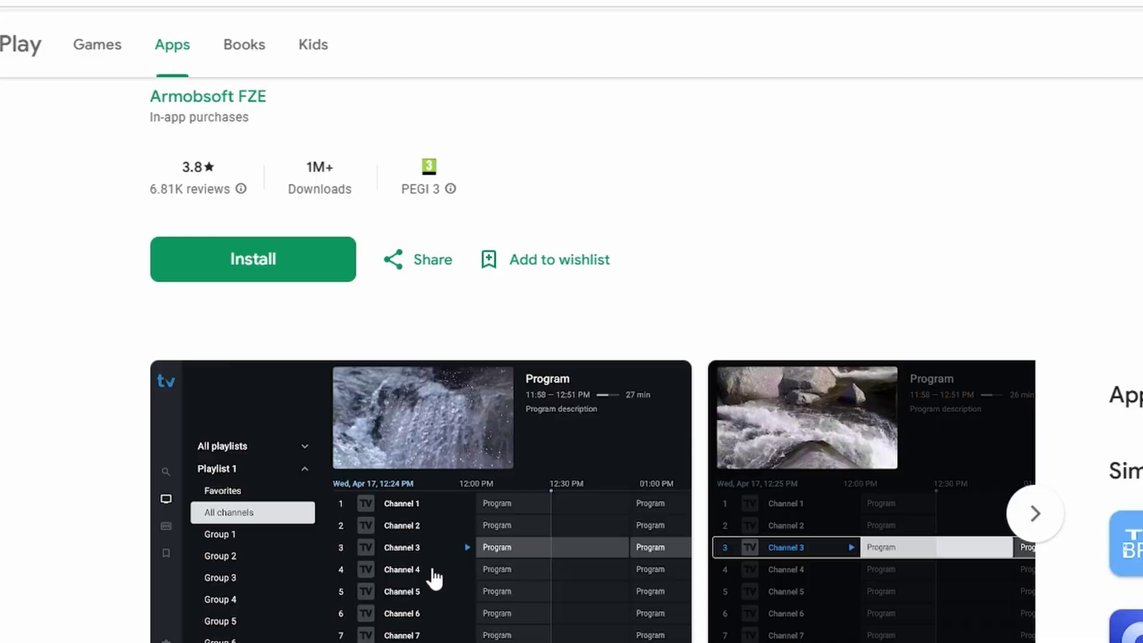
scroll(434, 578, "down", 1)
Step: Enlarge the first app screenshot, then highlight and clear the feature descriptions
left_click(464, 434)
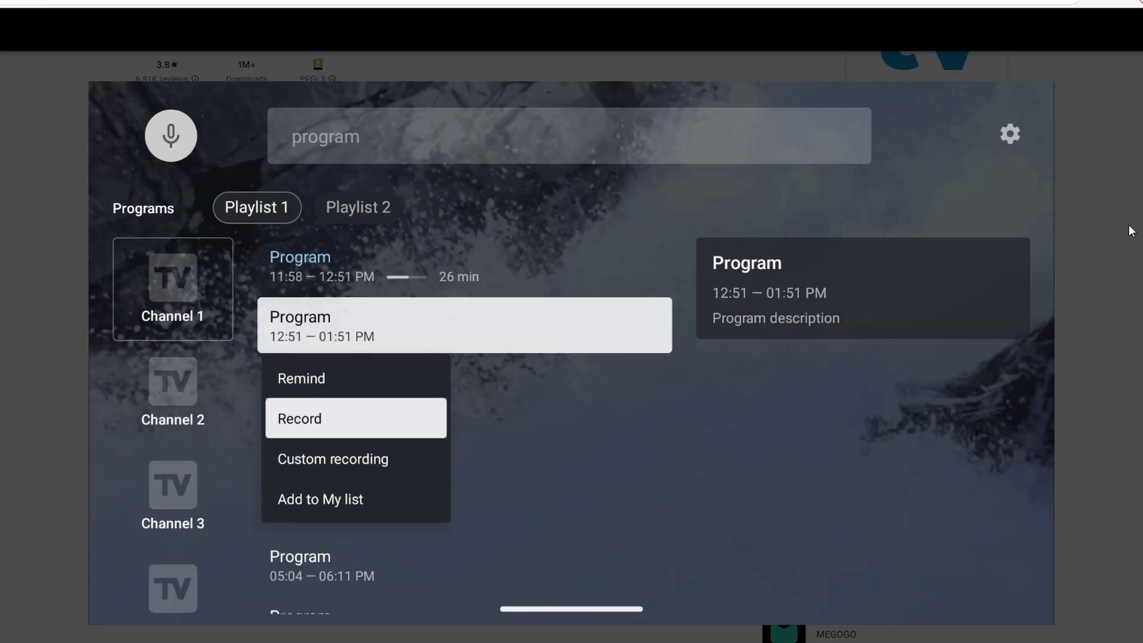
scroll(433, 260, "down", 2)
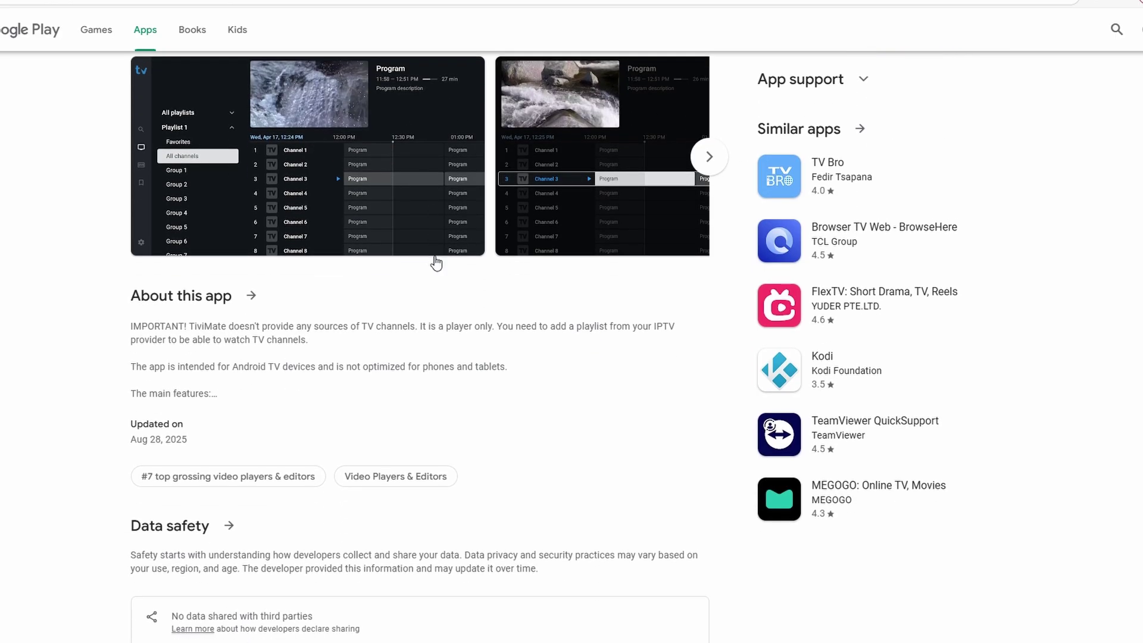
scroll(434, 260, "down", 5)
scroll(433, 258, "down", 4)
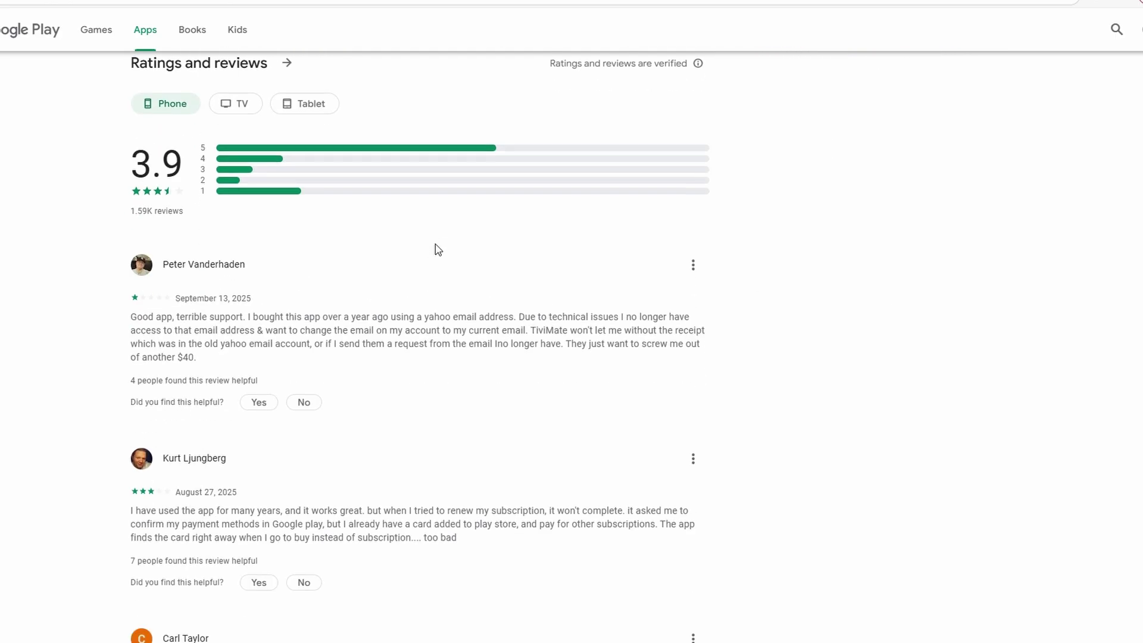
scroll(438, 250, "up", 2)
scroll(438, 249, "up", 1)
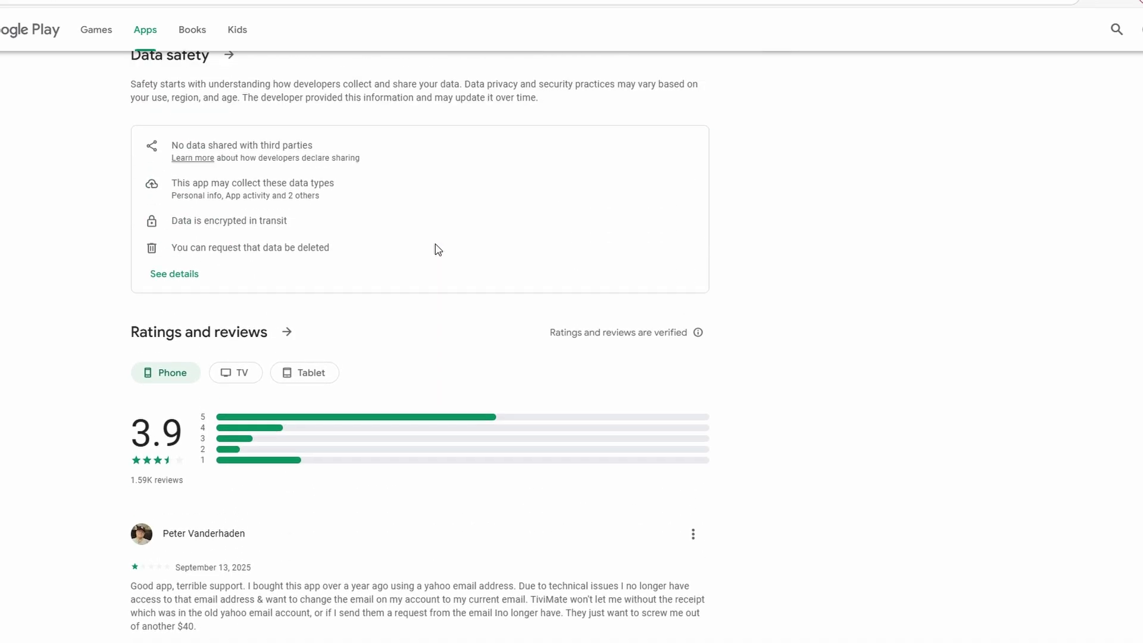
scroll(437, 249, "up", 2)
scroll(437, 249, "up", 3)
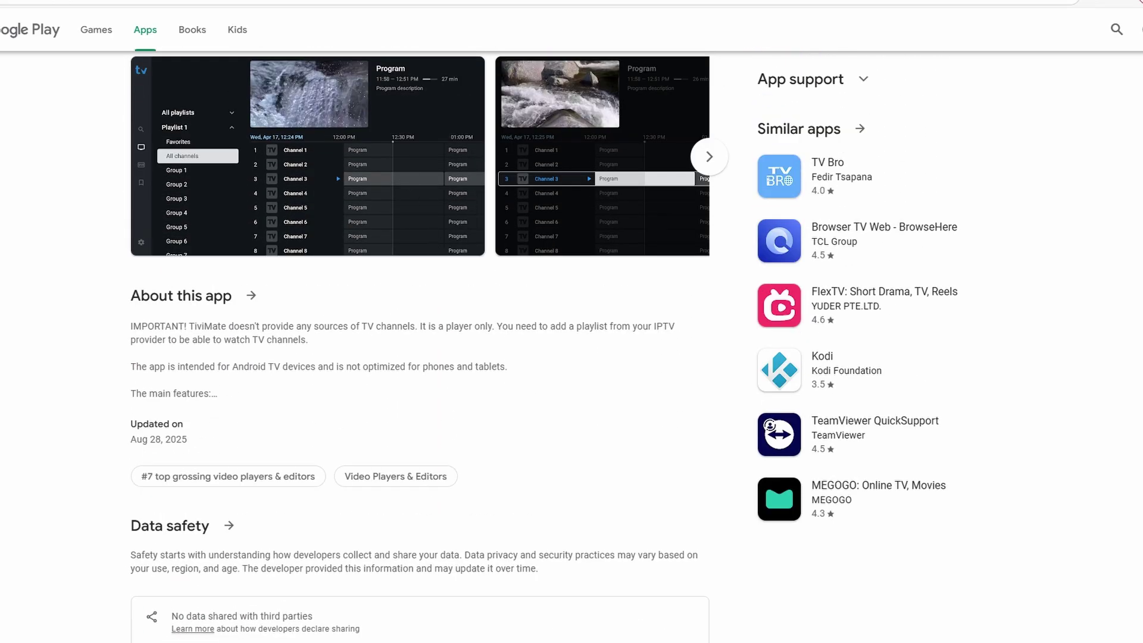
scroll(701, 224, "down", 2)
scroll(711, 231, "down", 3)
scroll(713, 236, "down", 1)
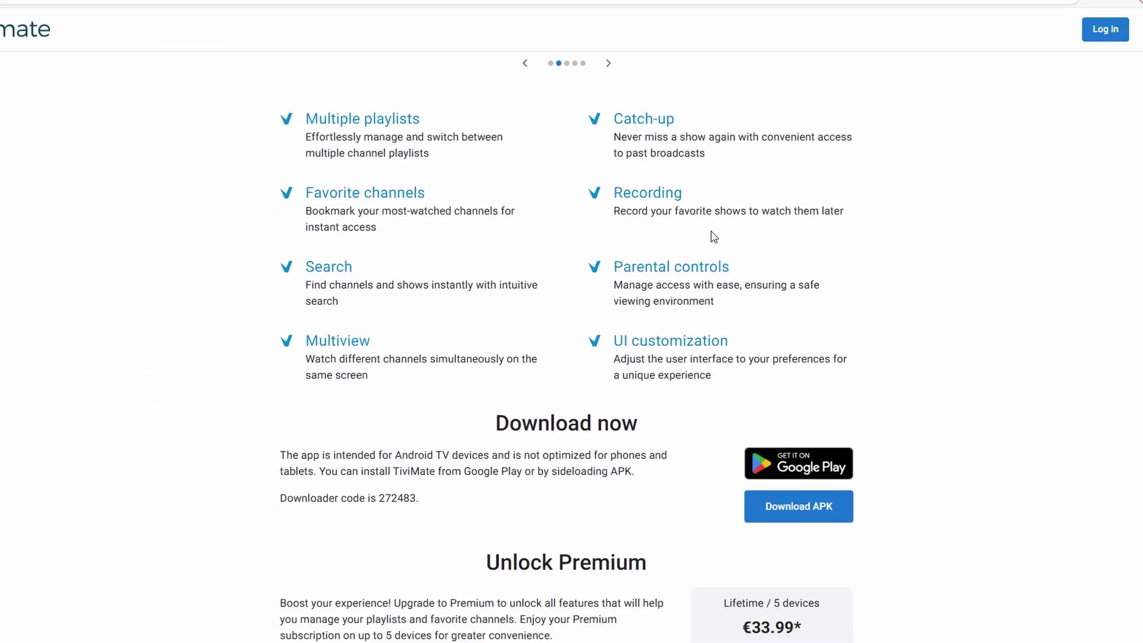
scroll(714, 236, "down", 1)
scroll(713, 236, "up", 2)
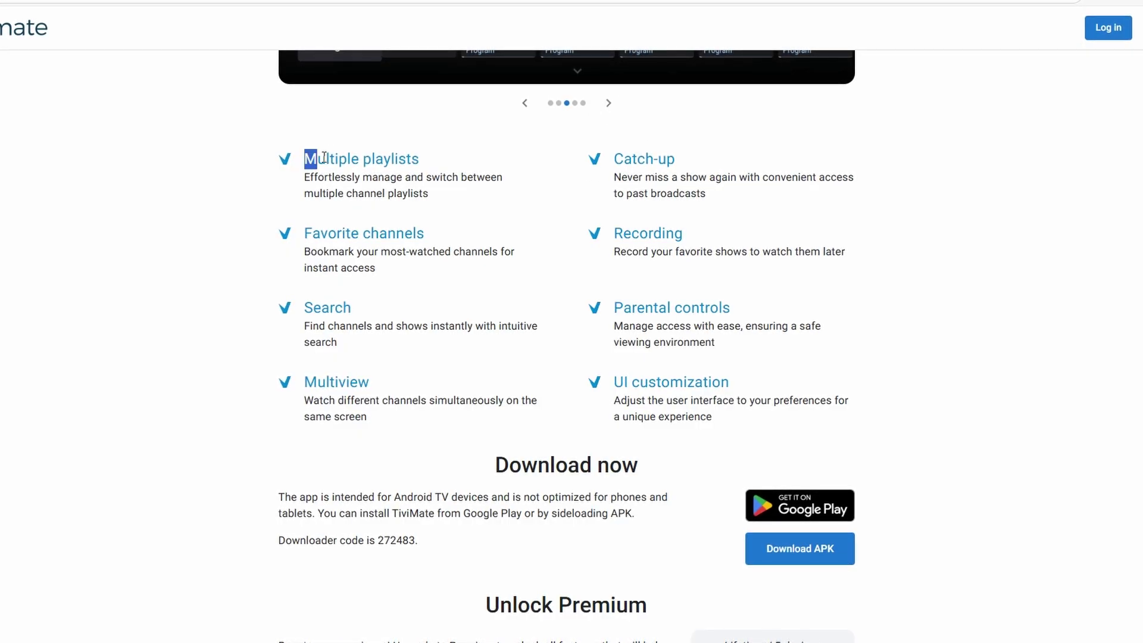
left_click_drag(438, 206, 476, 294)
left_click_drag(515, 362, 609, 425)
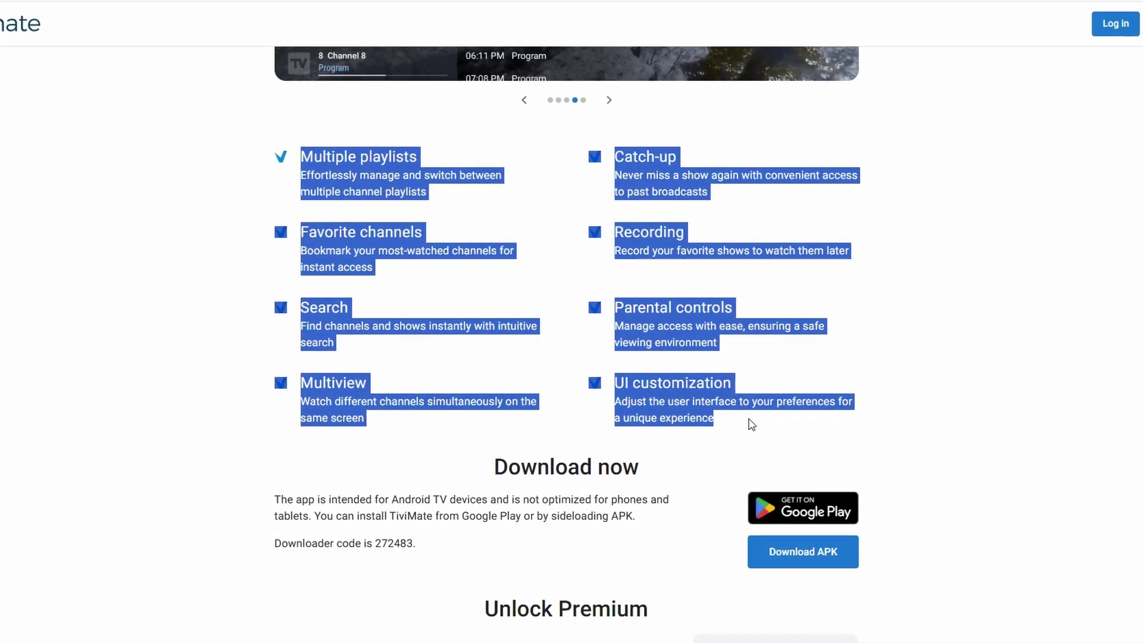
left_click(786, 419)
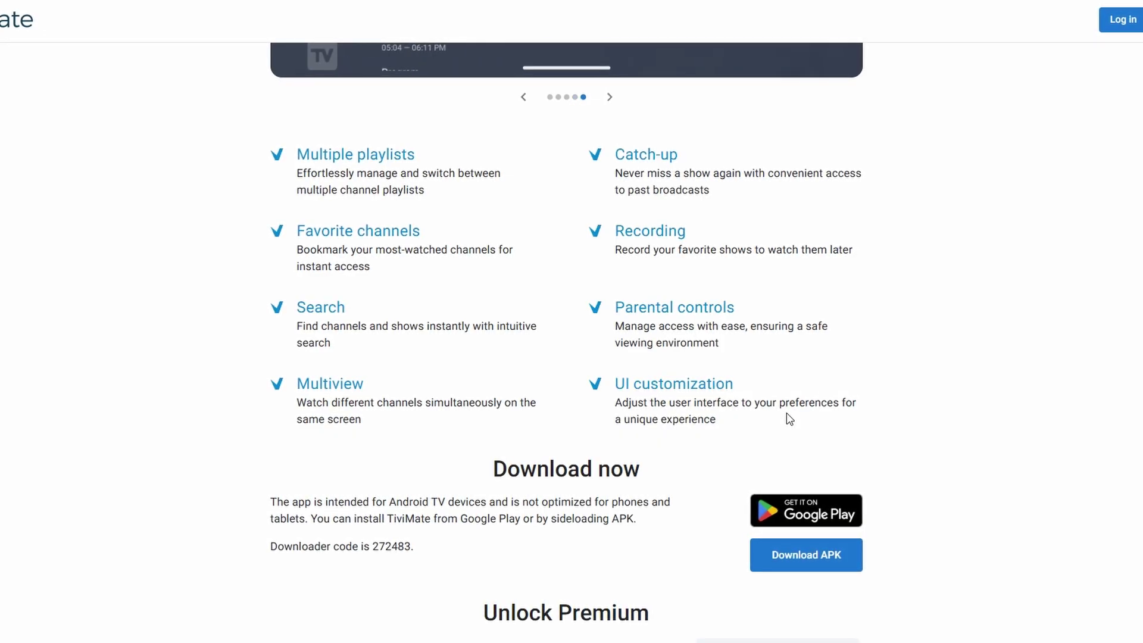
scroll(787, 419, "up", 2)
scroll(786, 413, "up", 3)
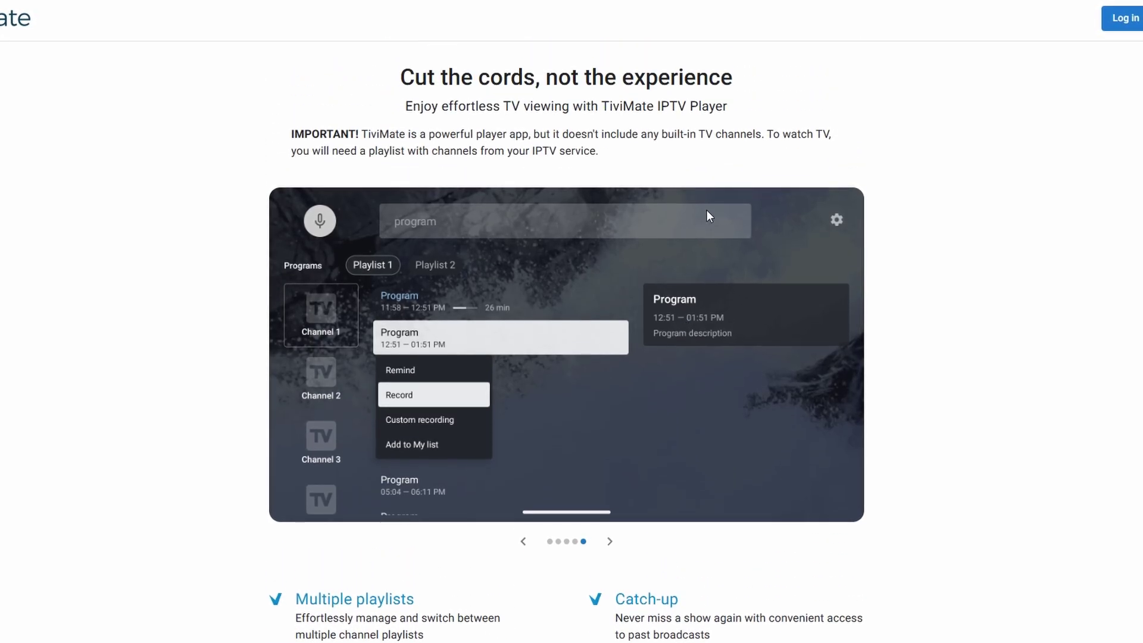
Step: Step the carousel back to the player overlay slide, then enlarge the TV guide screenshot
left_click(519, 542)
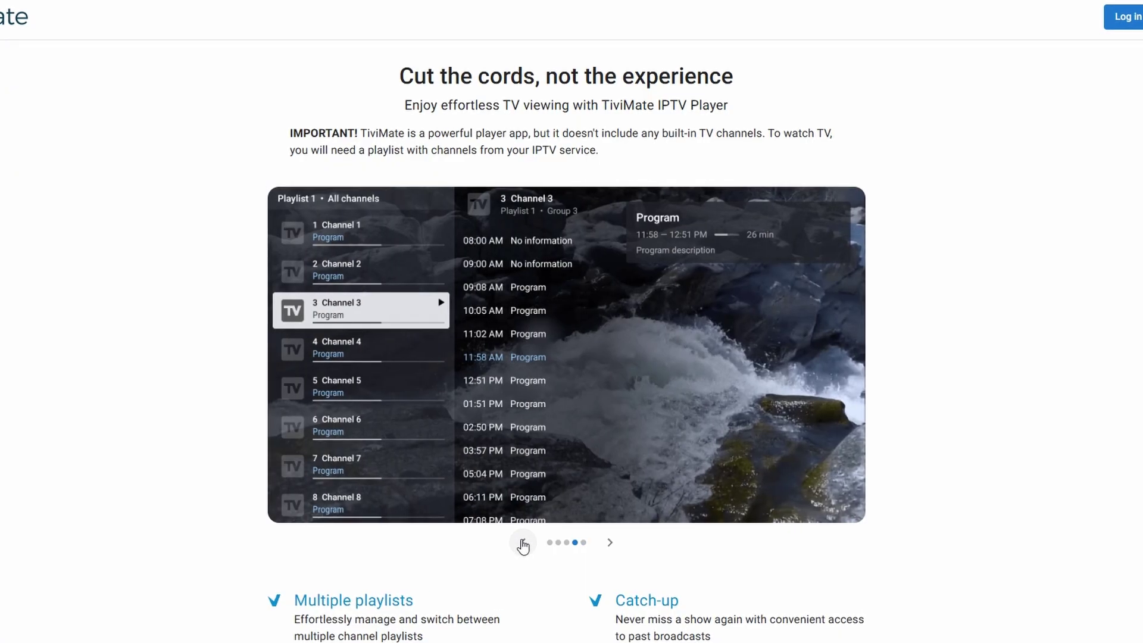
left_click(520, 542)
left_click(522, 543)
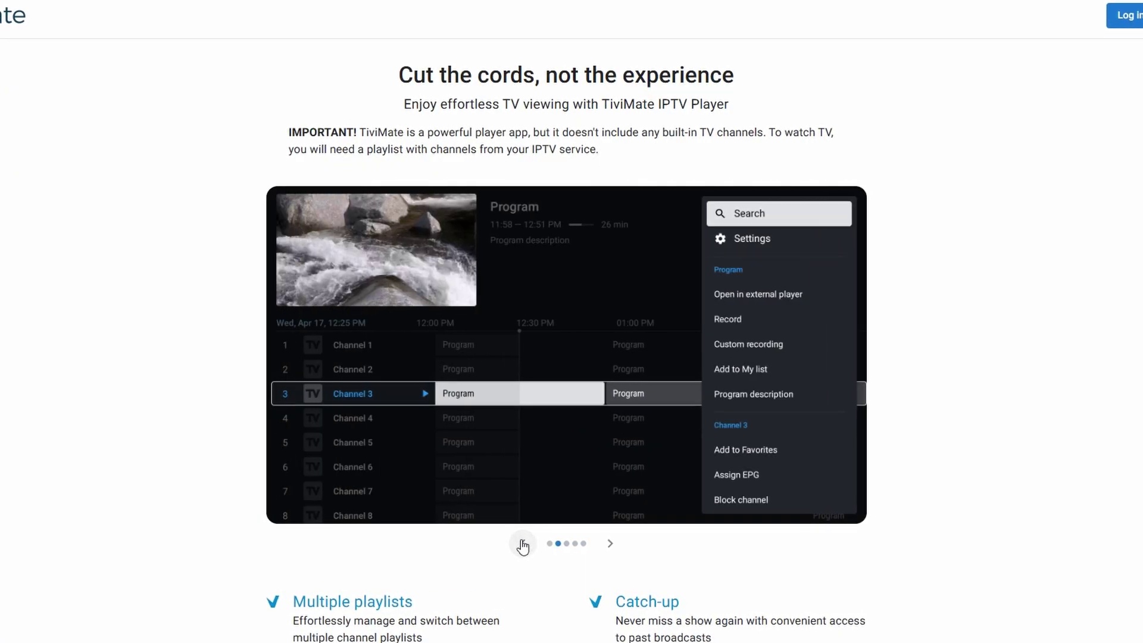
left_click(522, 545)
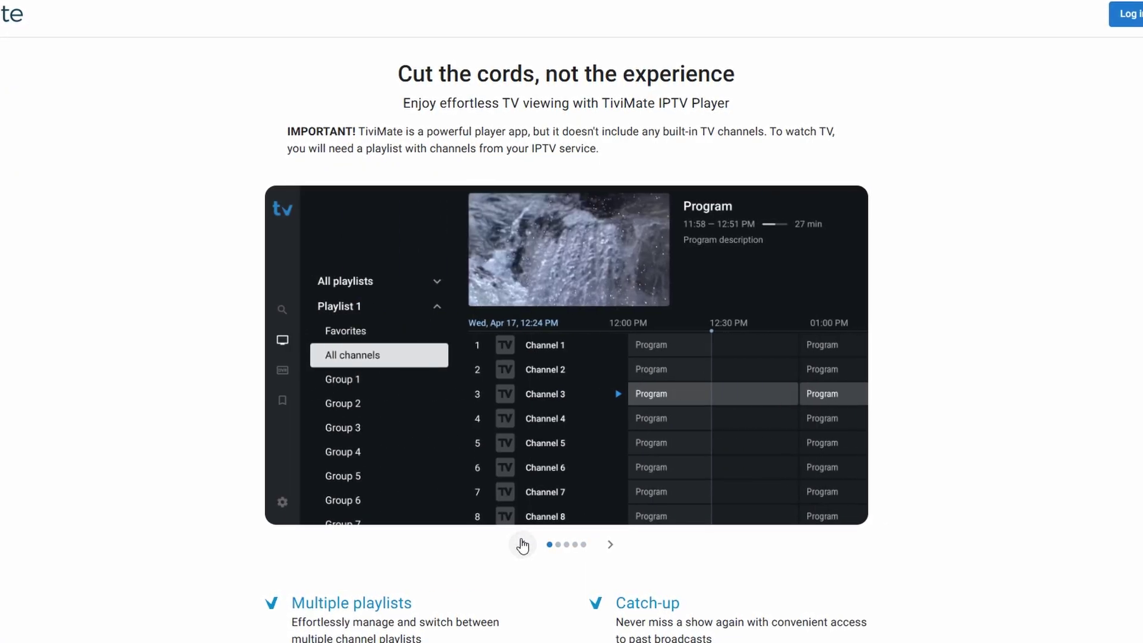
left_click(522, 545)
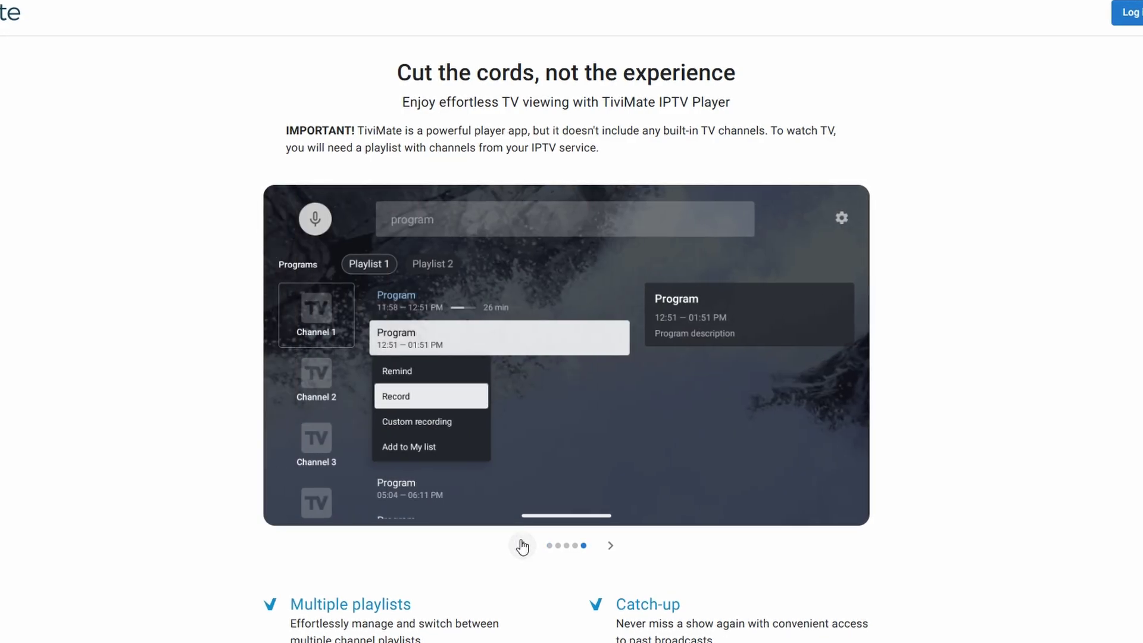
left_click(522, 545)
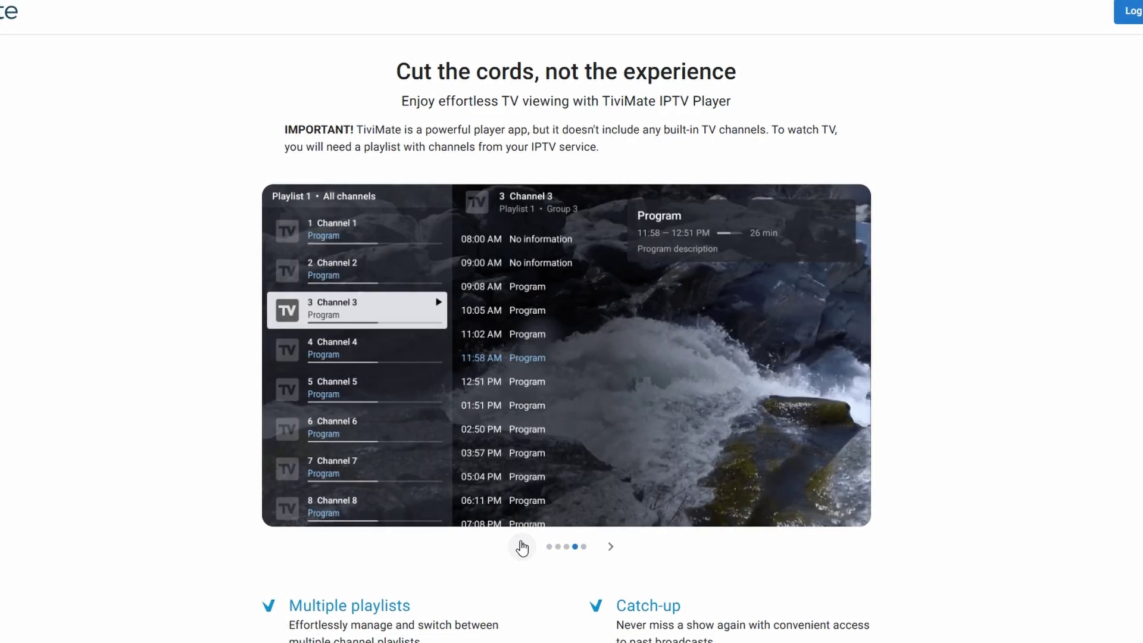
left_click(523, 547)
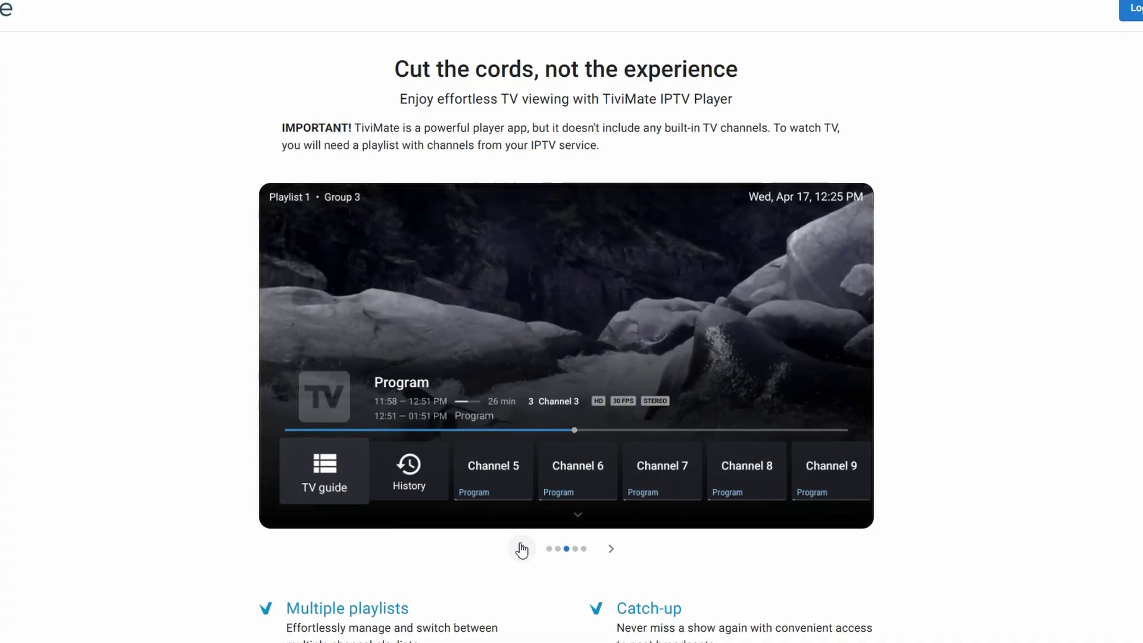
scroll(522, 551, "down", 3)
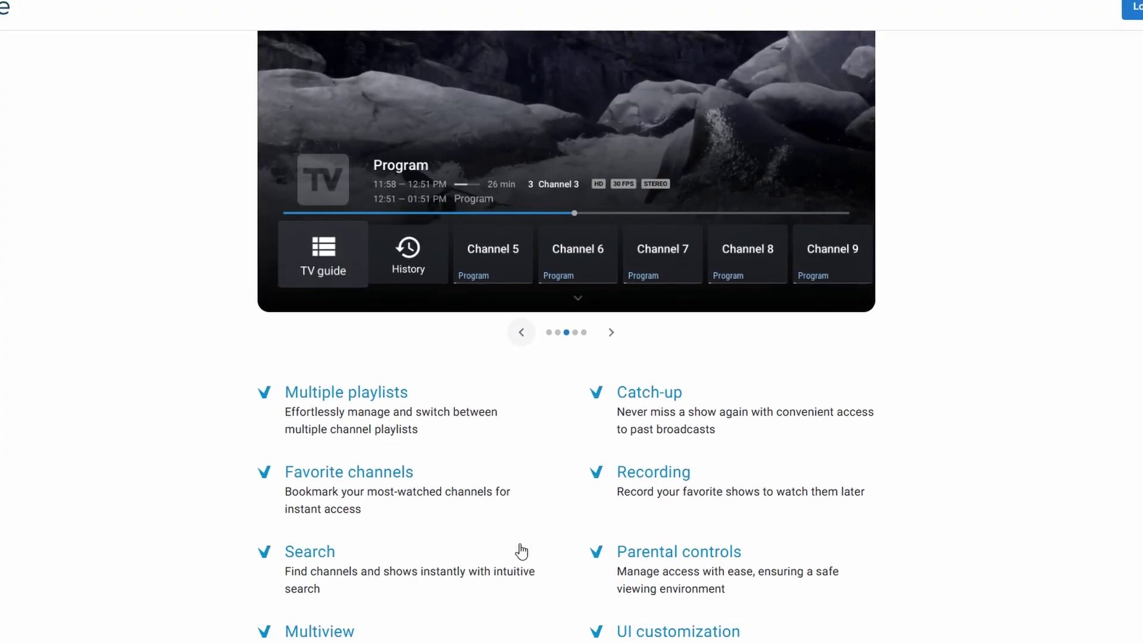
scroll(652, 462, "up", 3)
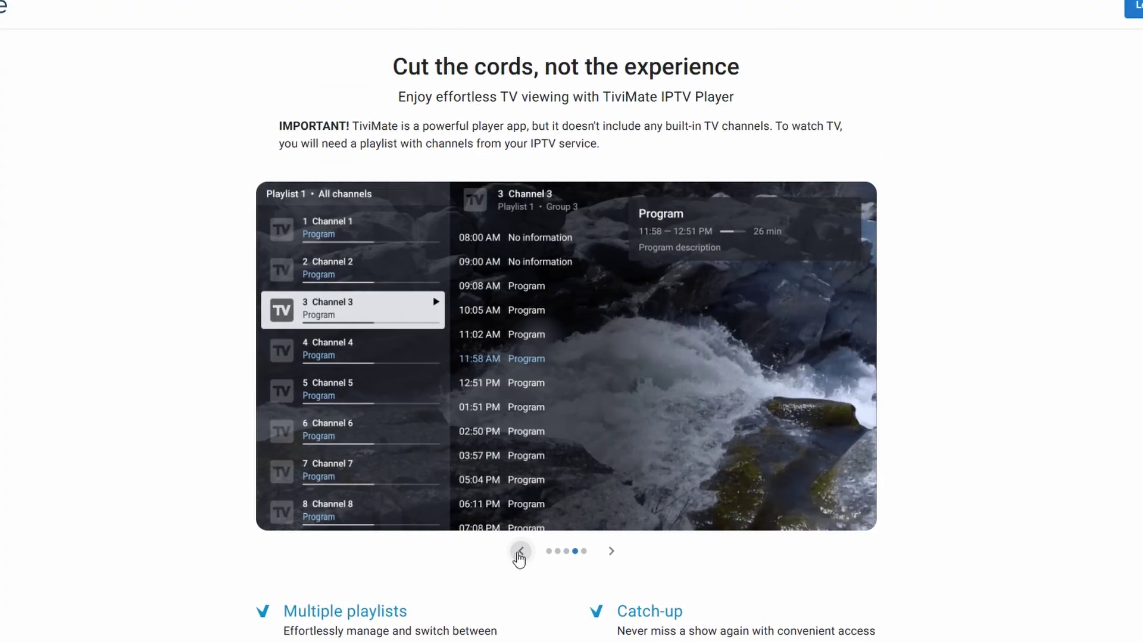
left_click(519, 554)
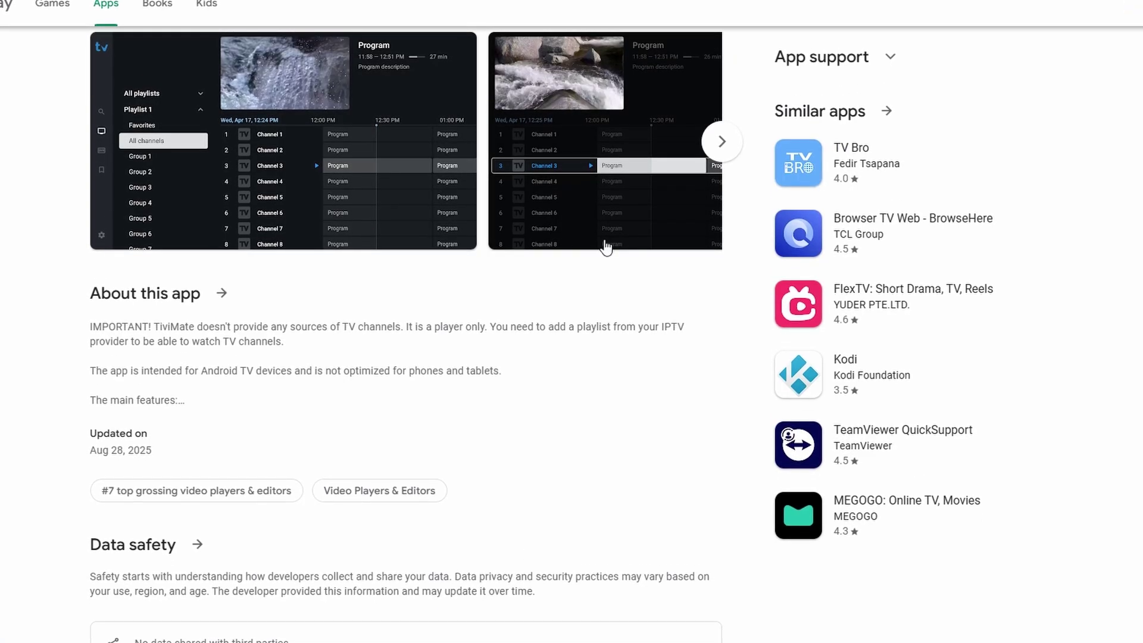
left_click(605, 237)
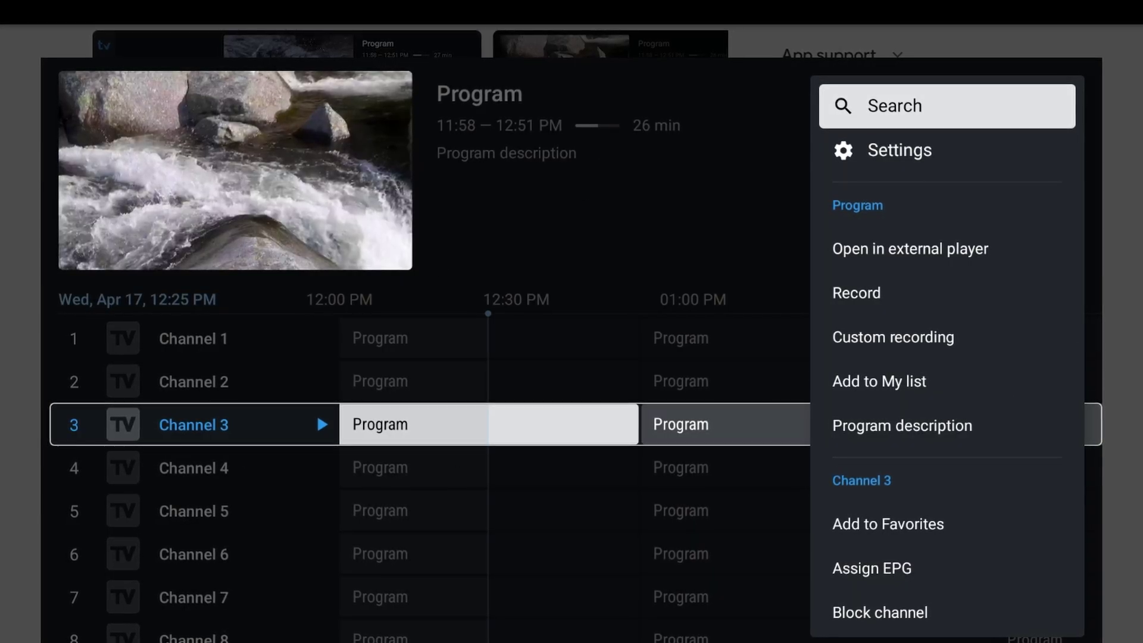
Step: Flip the lightbox to the player overlay and back to the TV guide, then close it
key("Right")
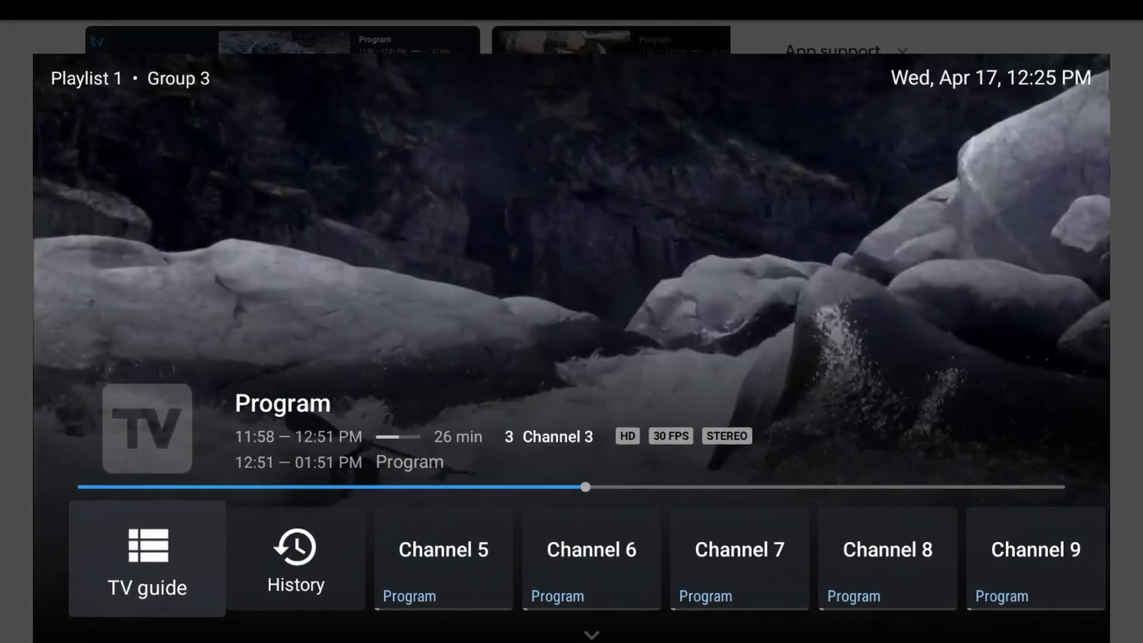
key("Left")
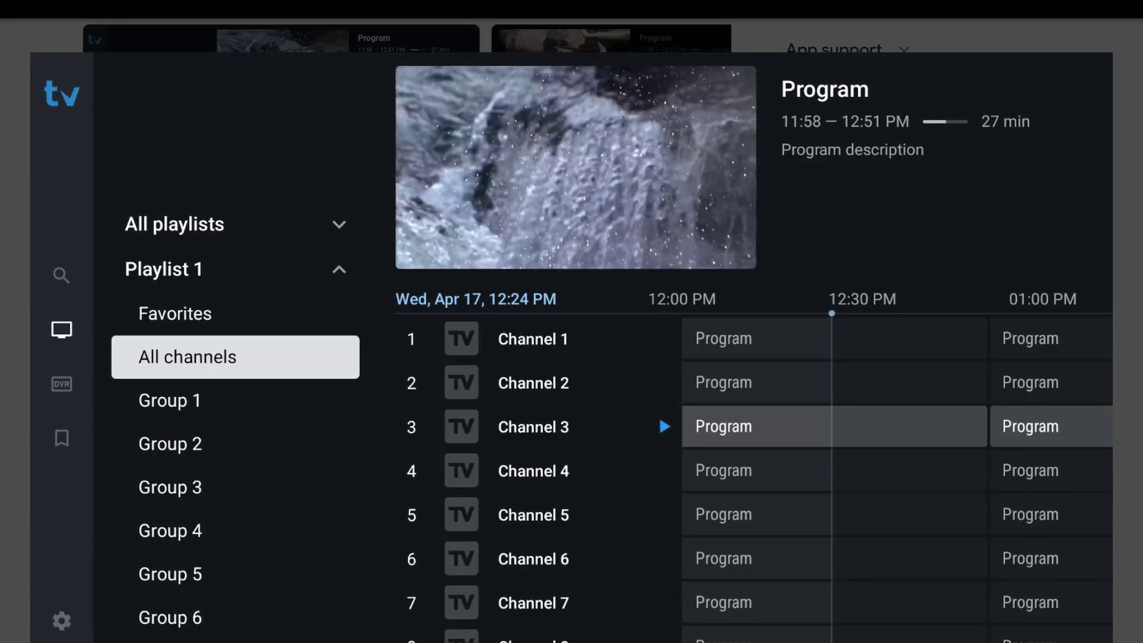
key("Escape")
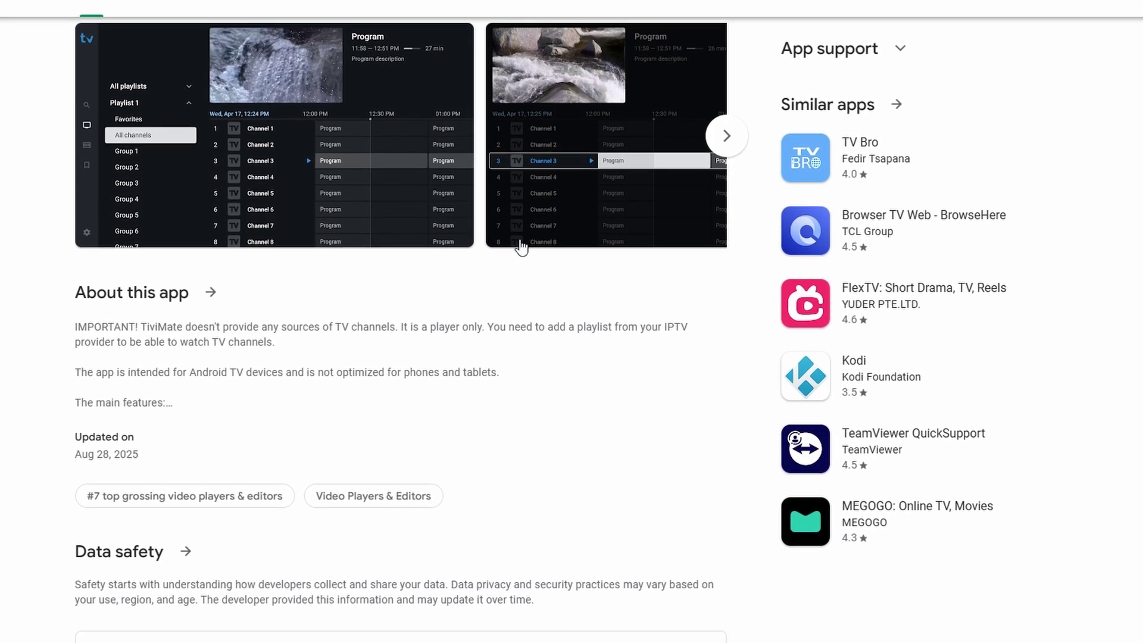
scroll(520, 245, "down", 1)
scroll(520, 245, "up", 5)
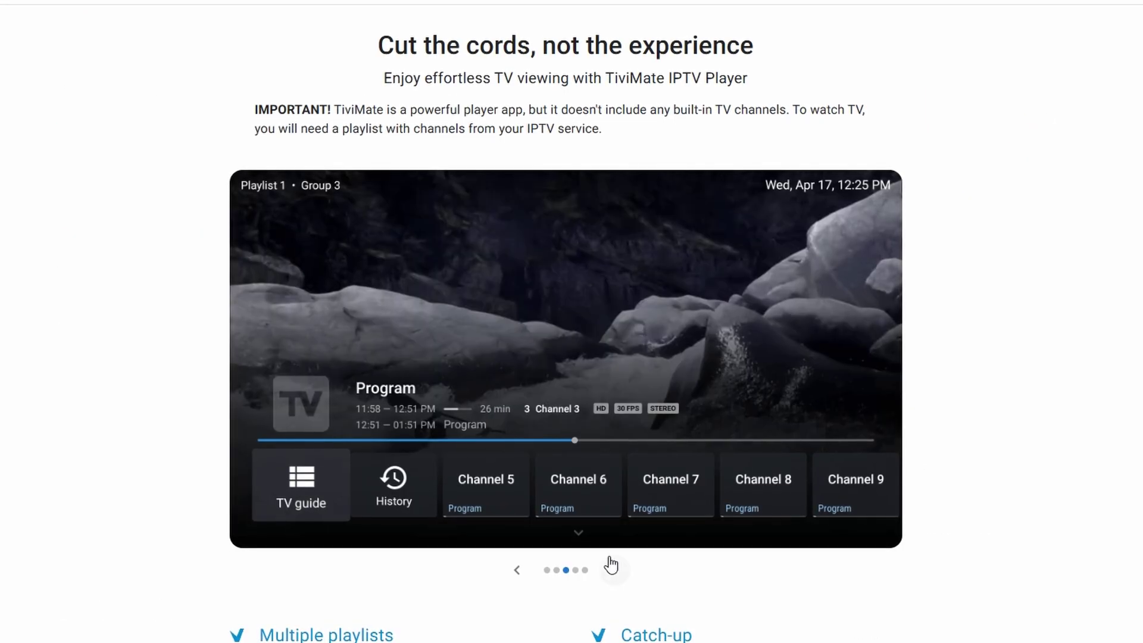
Step: Advance the carousel past the channel list to the search screenshot with recording options
left_click(611, 564)
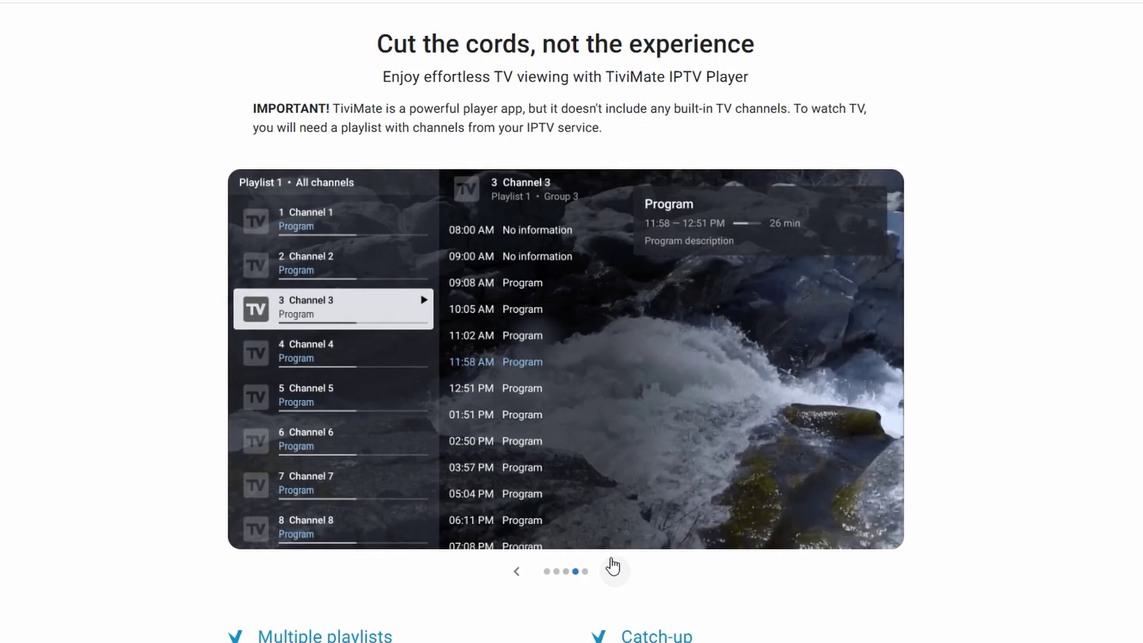
left_click(612, 567)
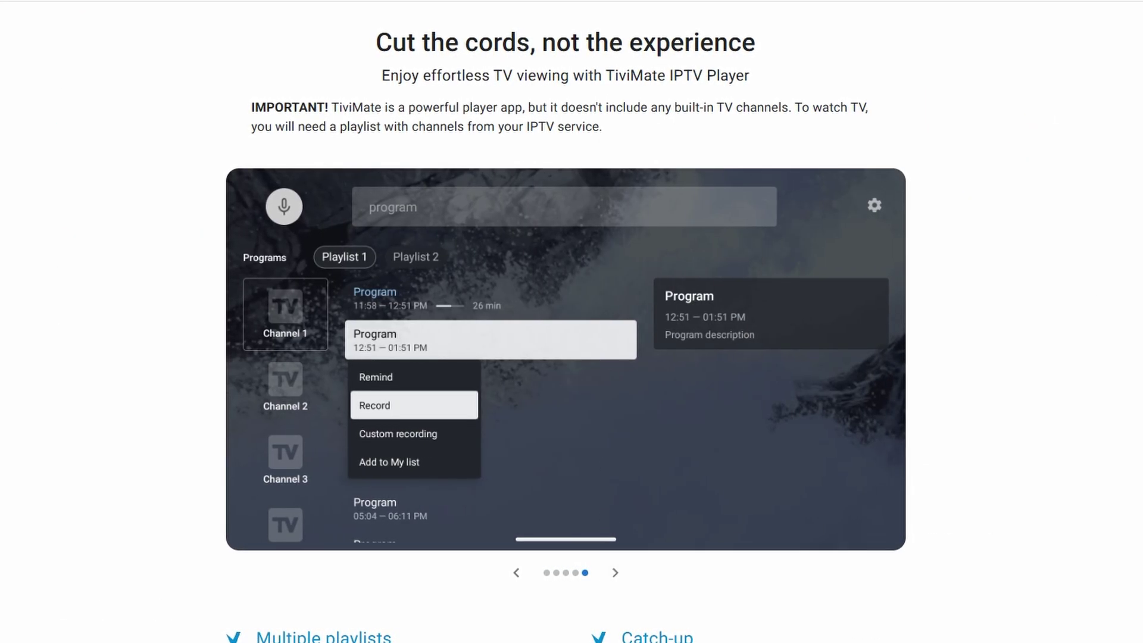
scroll(571, 357, "down", 1)
scroll(571, 357, "down", 1)
scroll(572, 357, "down", 1)
scroll(571, 357, "down", 1)
scroll(572, 357, "down", 1)
scroll(572, 357, "down", 1)
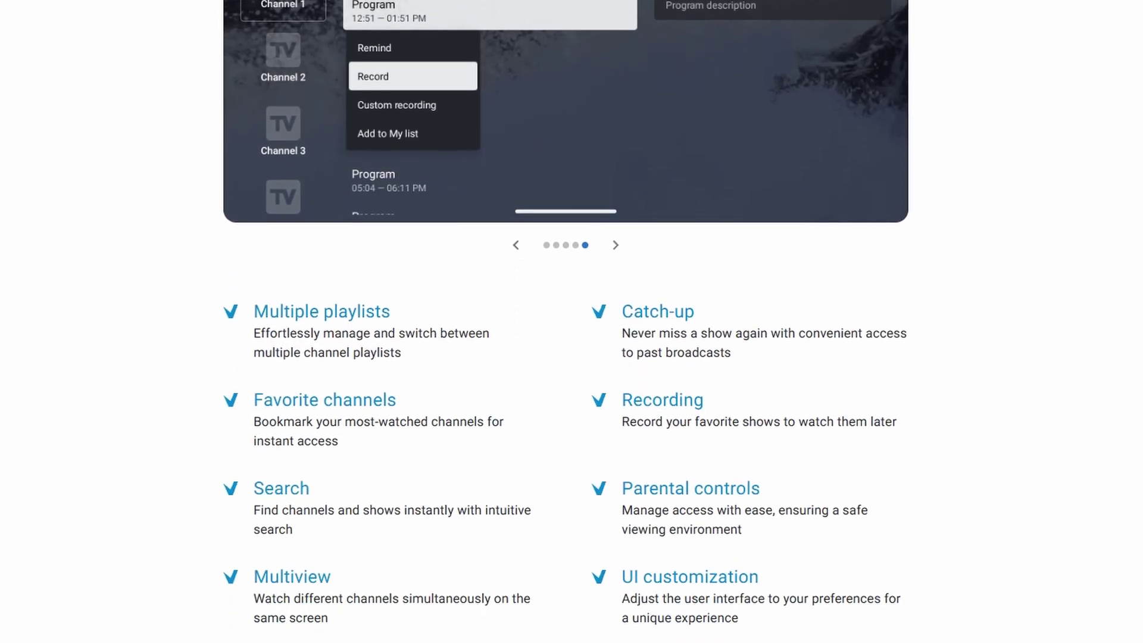
scroll(571, 358, "down", 1)
scroll(572, 357, "down", 1)
scroll(572, 358, "down", 1)
scroll(571, 358, "down", 1)
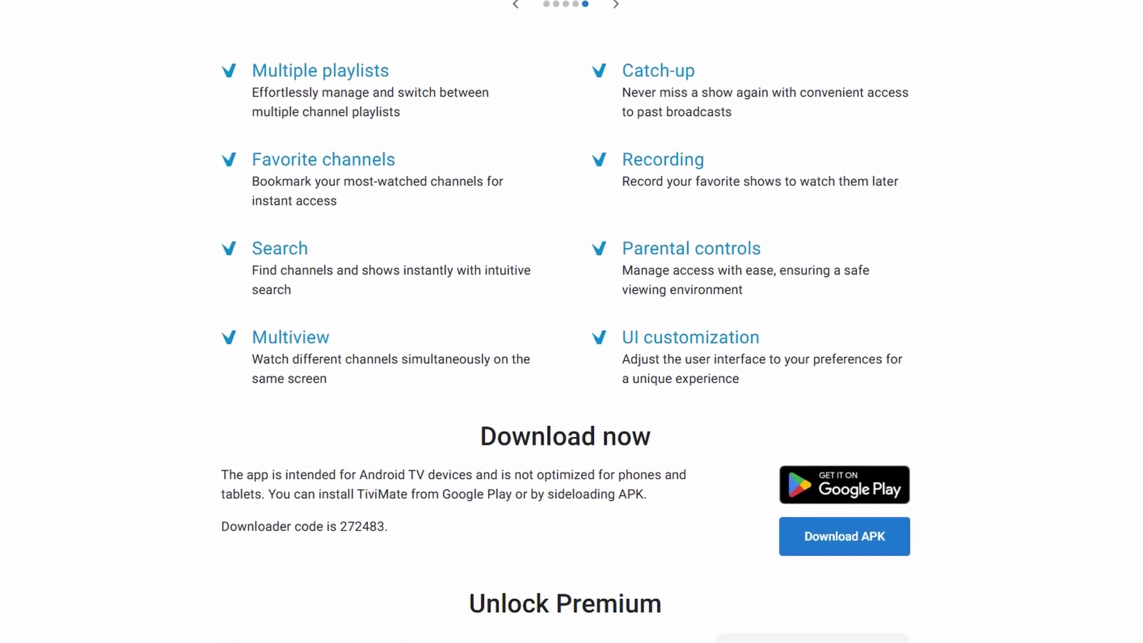
scroll(571, 358, "down", 1)
scroll(572, 357, "down", 1)
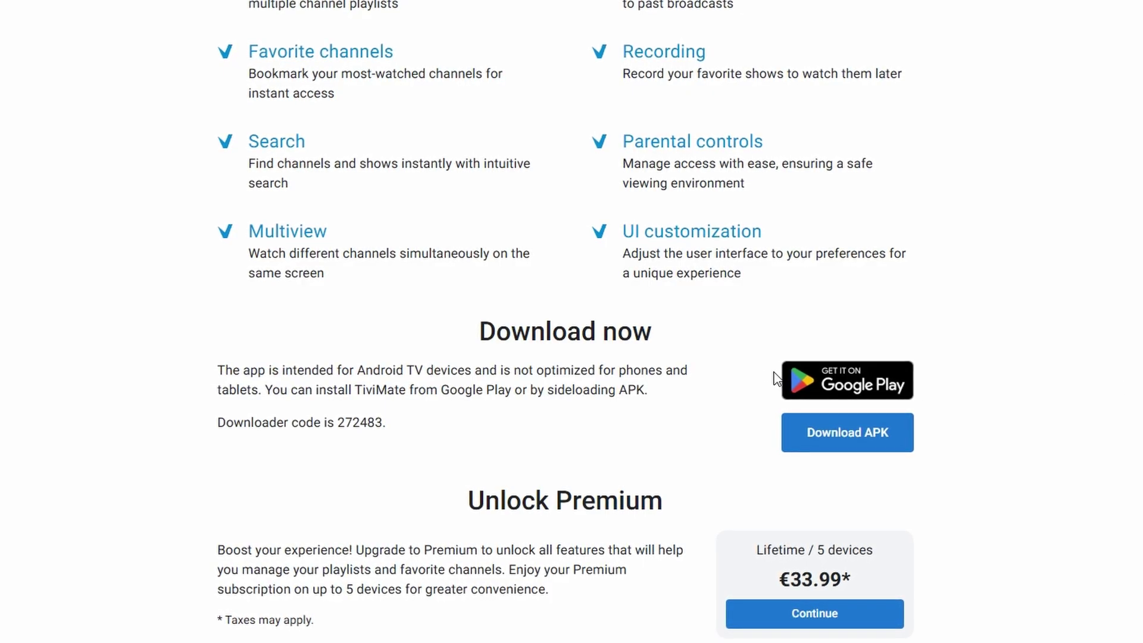
Step: Open the TiviMate IPTV Player listing through the Get it on Google Play badge
left_click(847, 381)
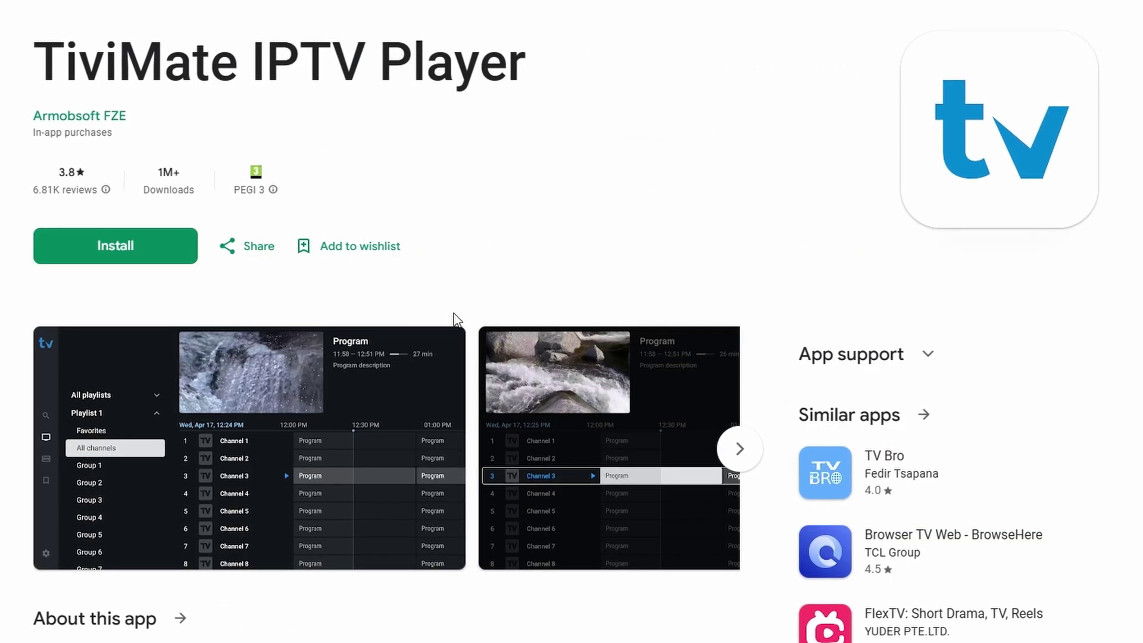